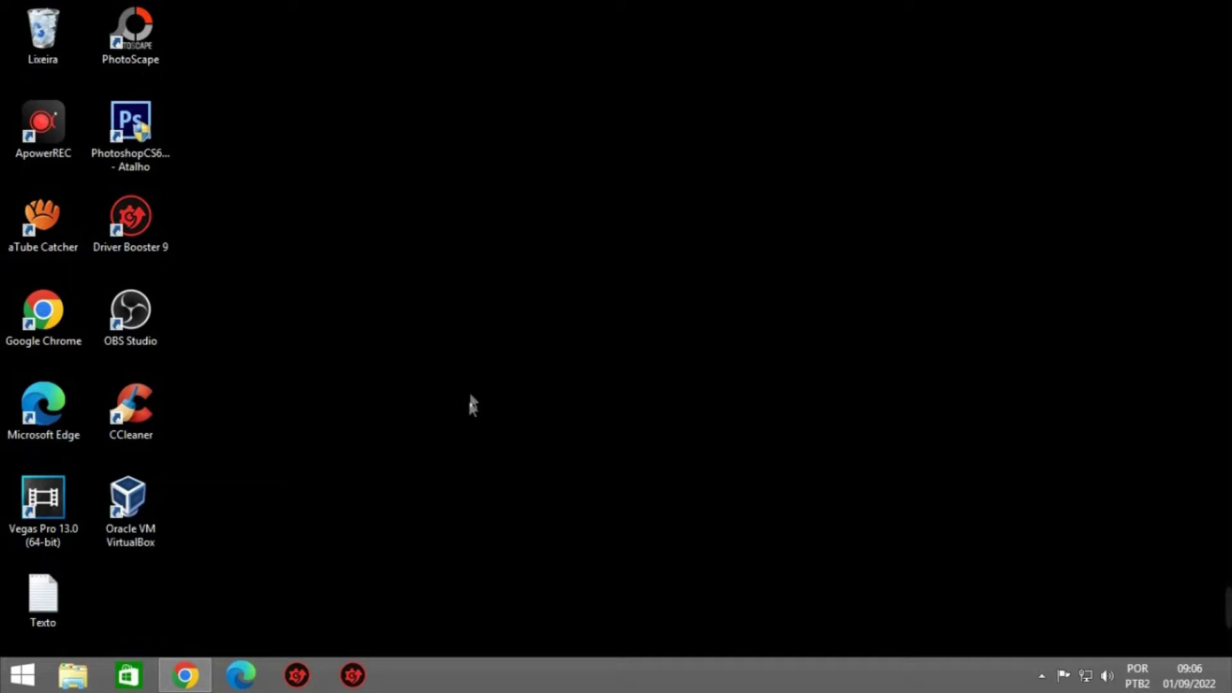
# In Chrome, search Google for 'office 365' and open the Office 365 Login result on office.com.
pyautogui.click(202, 672)
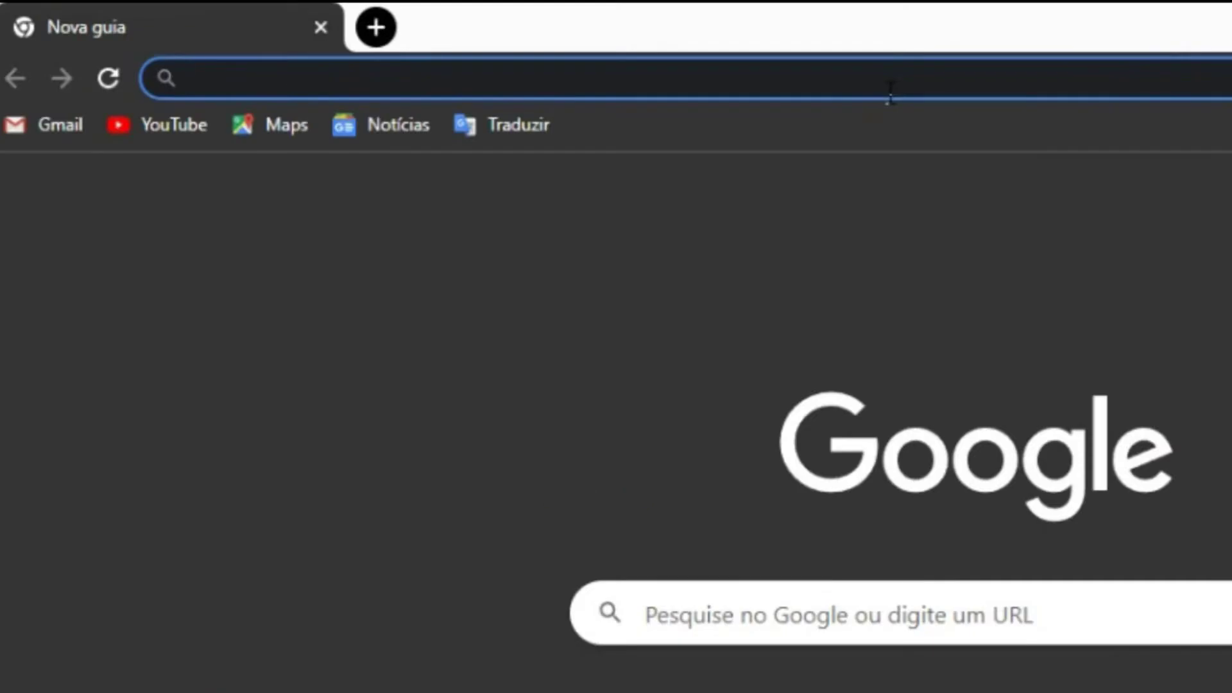
pyautogui.write('off')
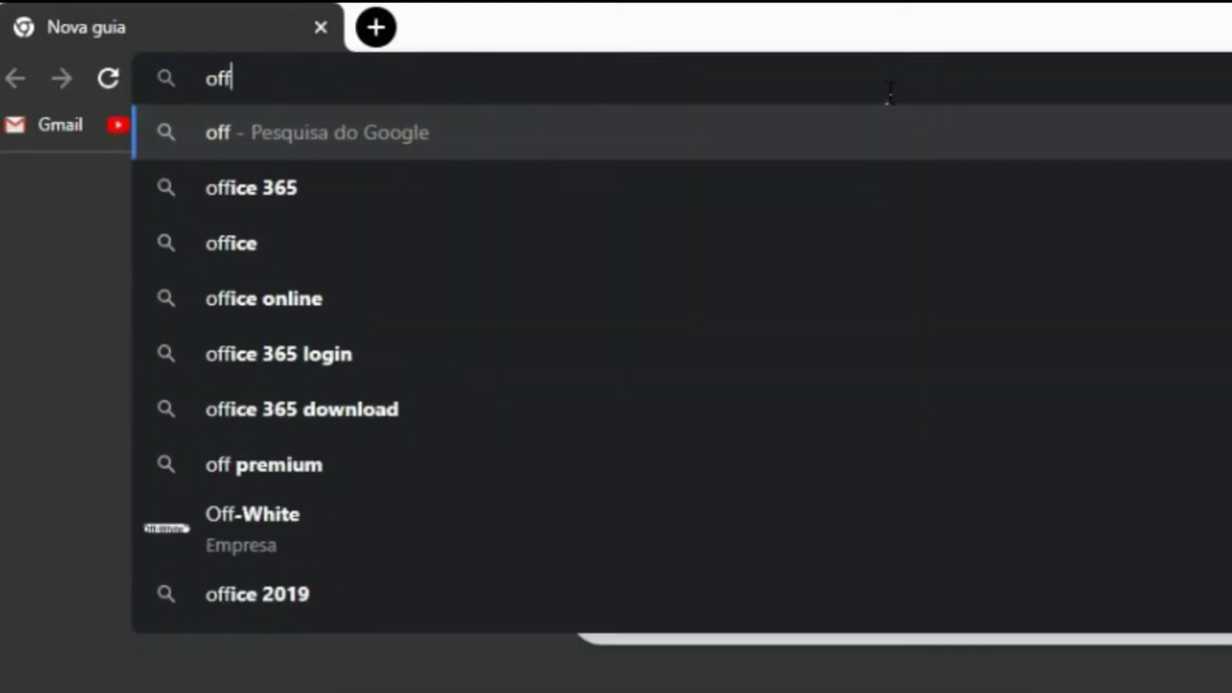
pyautogui.click(410, 207)
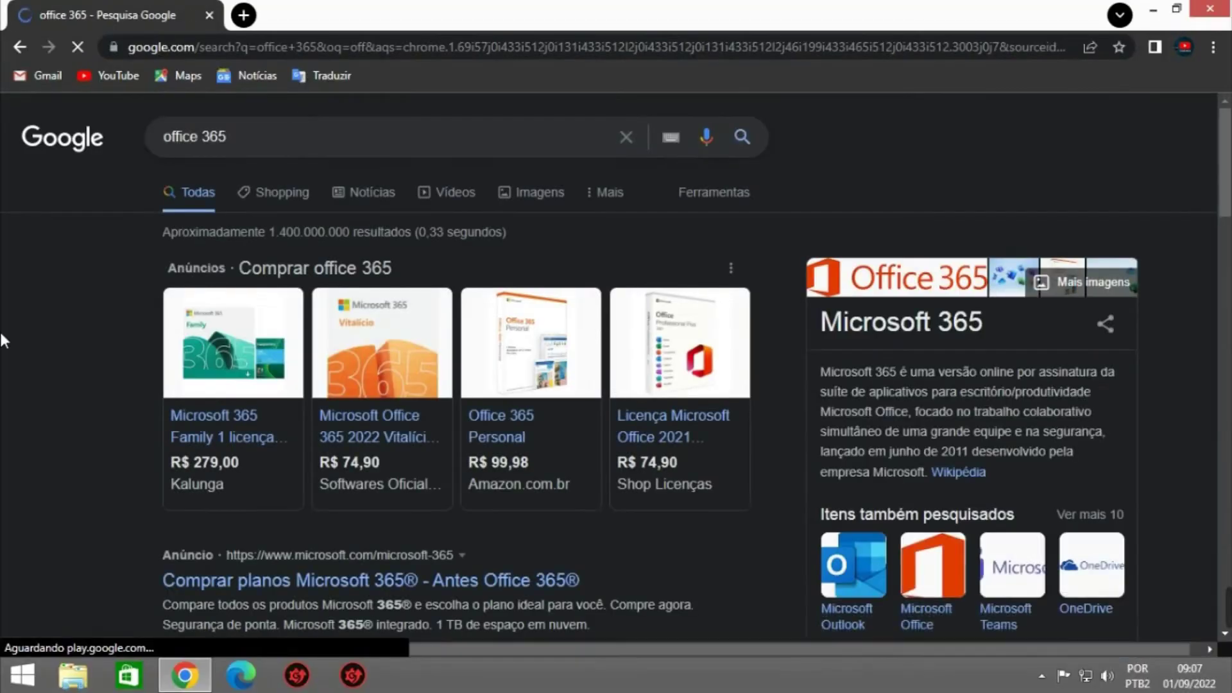
pyautogui.scroll(-4, 1, 333)
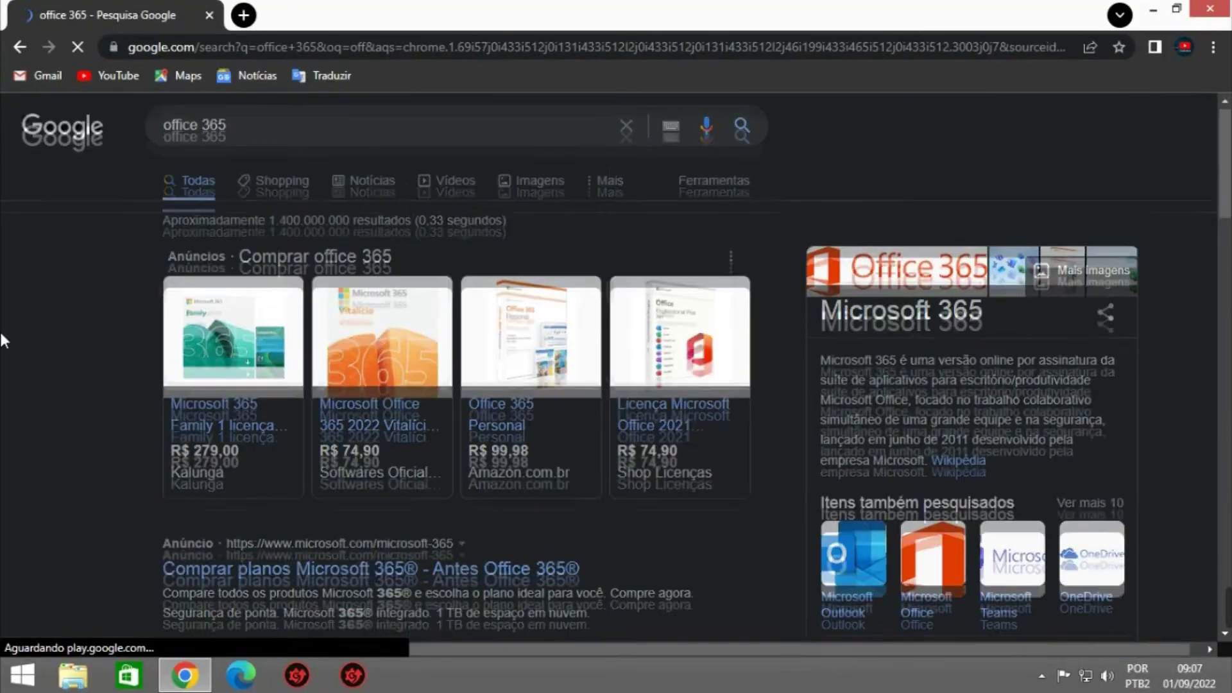
pyautogui.scroll(-4, 2, 332)
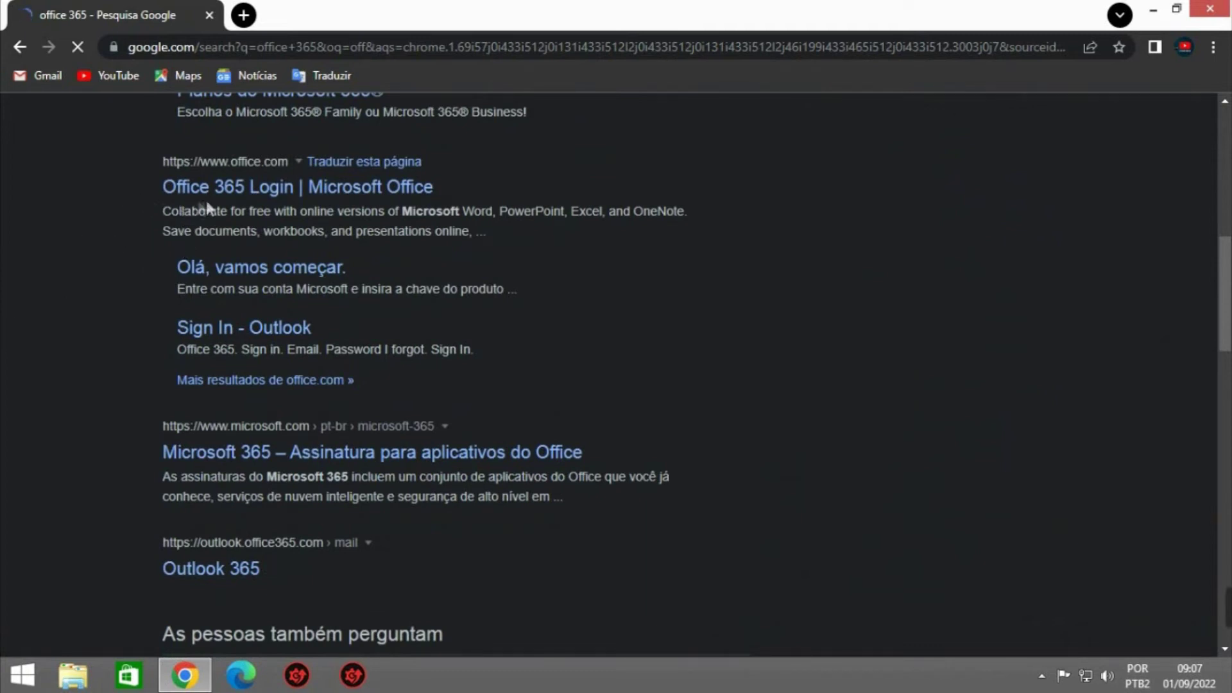
pyautogui.click(232, 190)
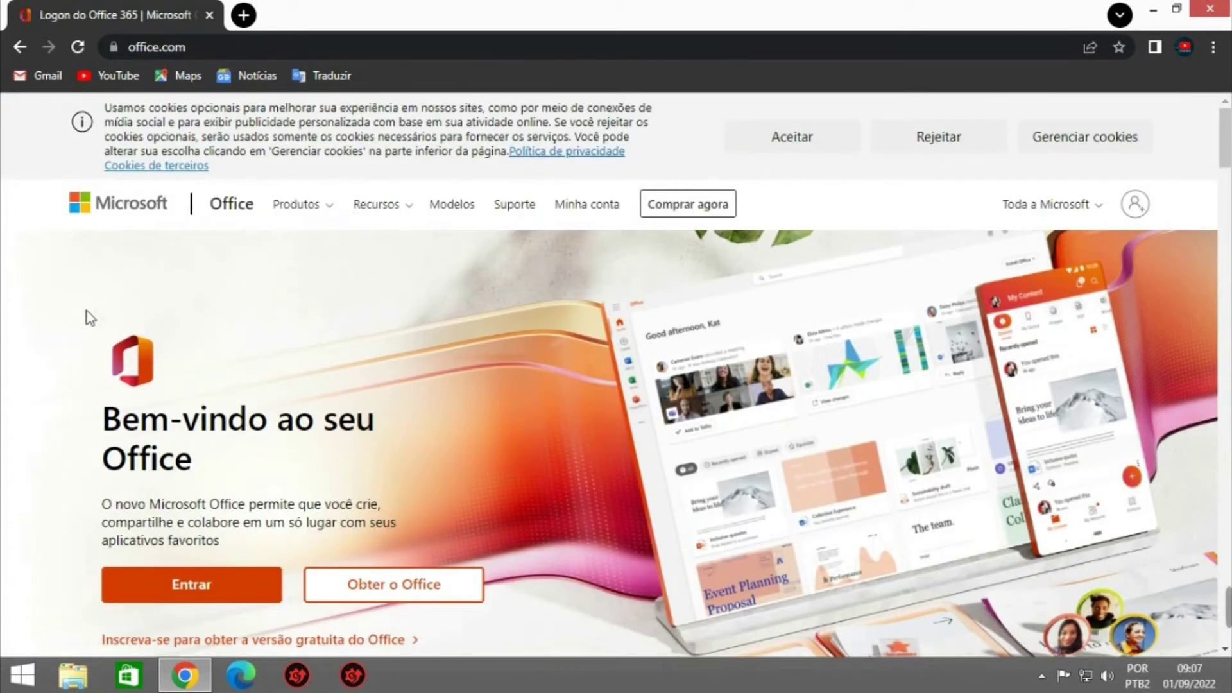
# Start signing in from office.com and enter the account's e-mail address, correcting its domain.
pyautogui.scroll(-2, 91, 316)
pyautogui.scroll(-1, 20, 292)
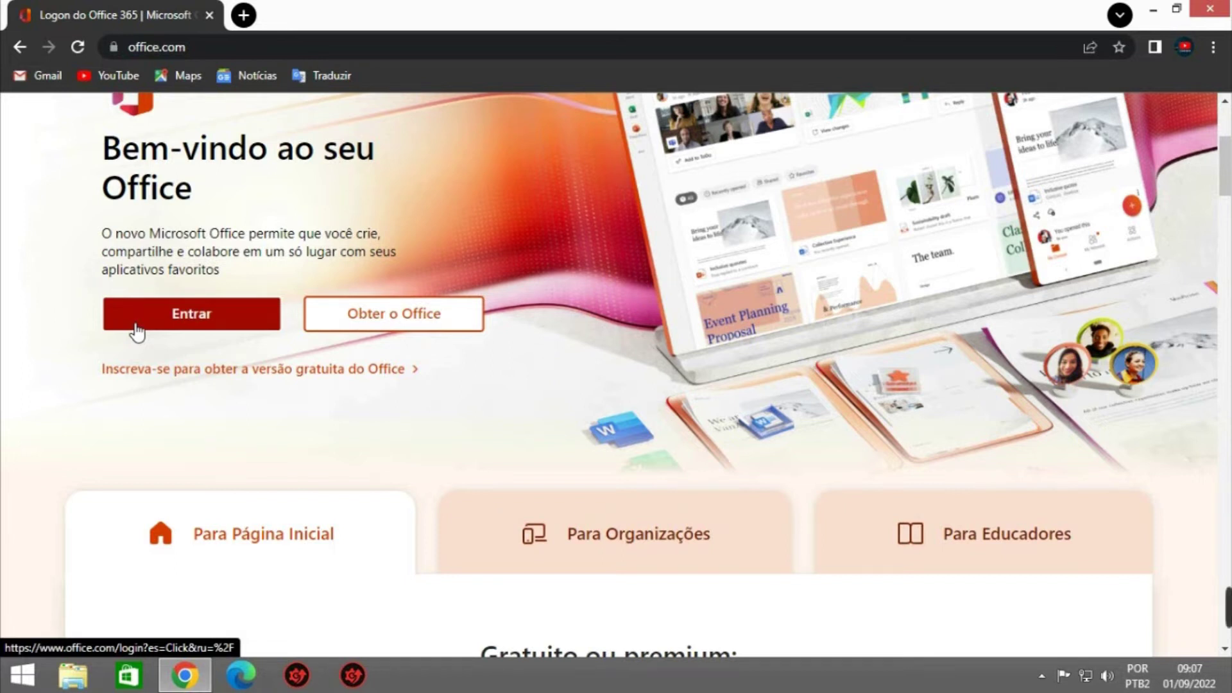
pyautogui.click(202, 315)
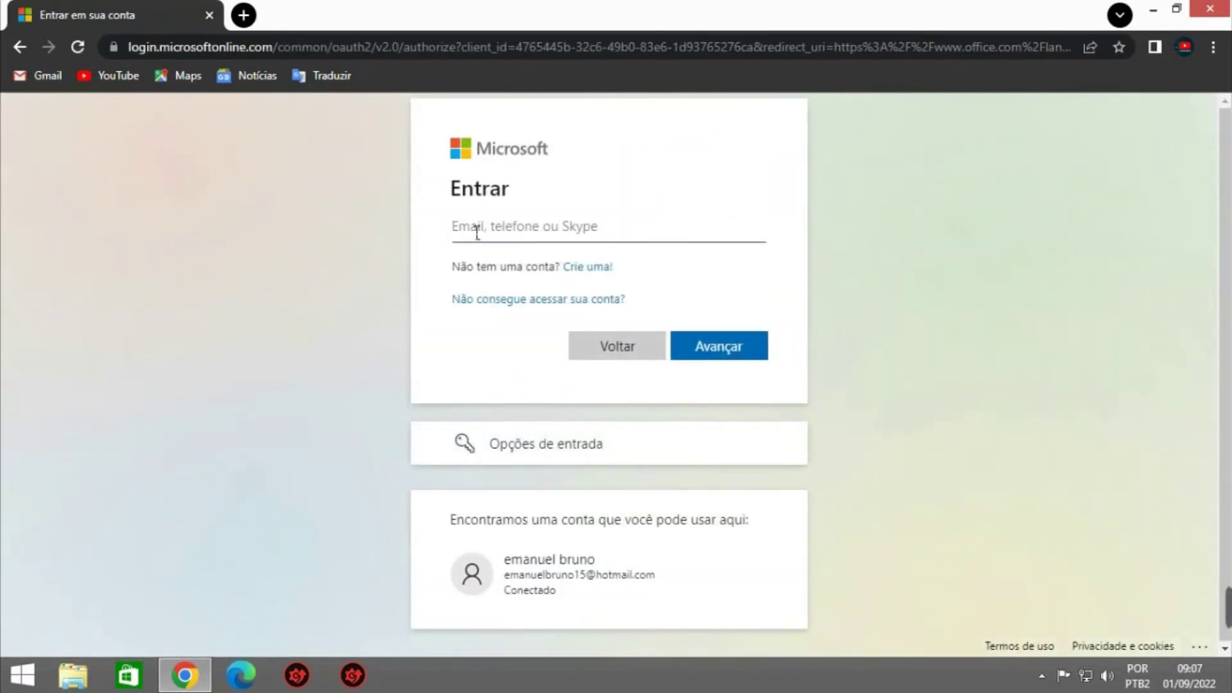
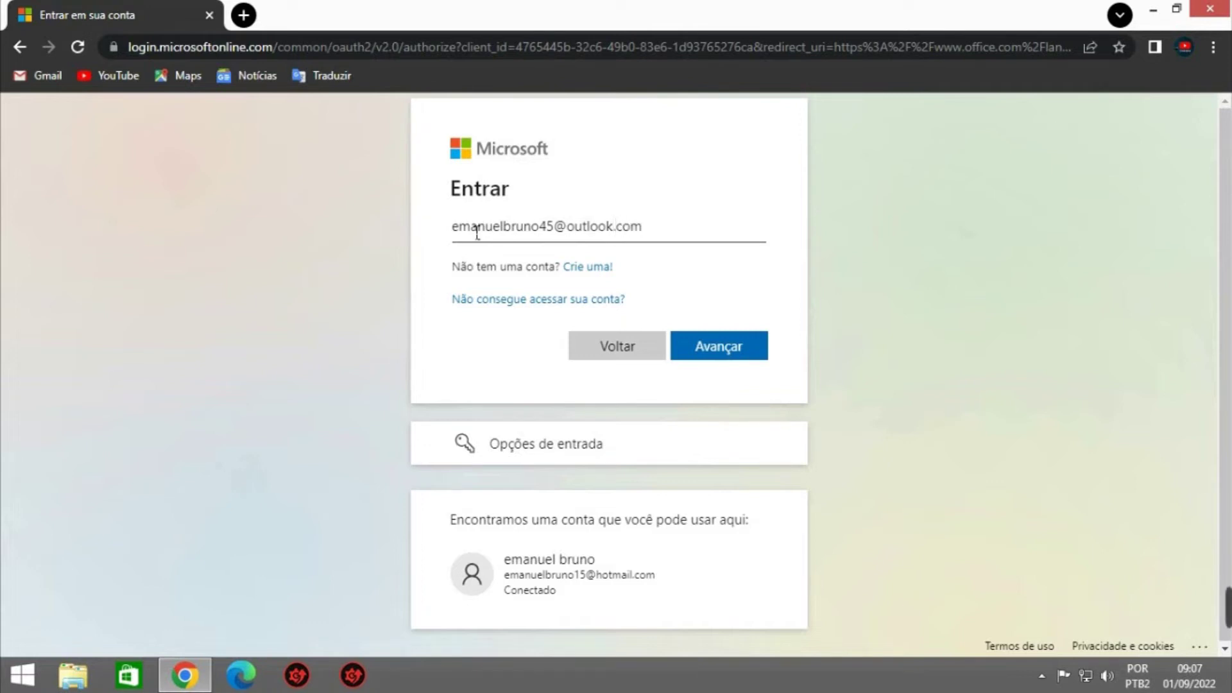
pyautogui.click(714, 348)
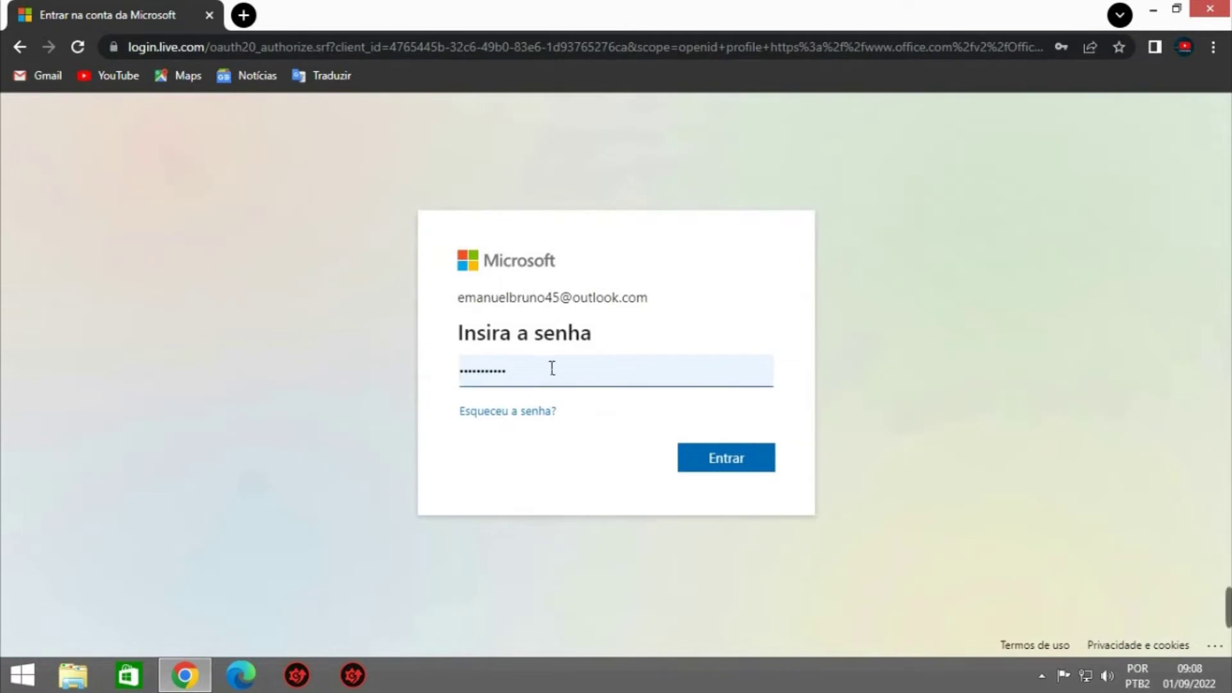
# Sign in with the account password and advance the Office welcome tour to its second slide.
pyautogui.click(710, 466)
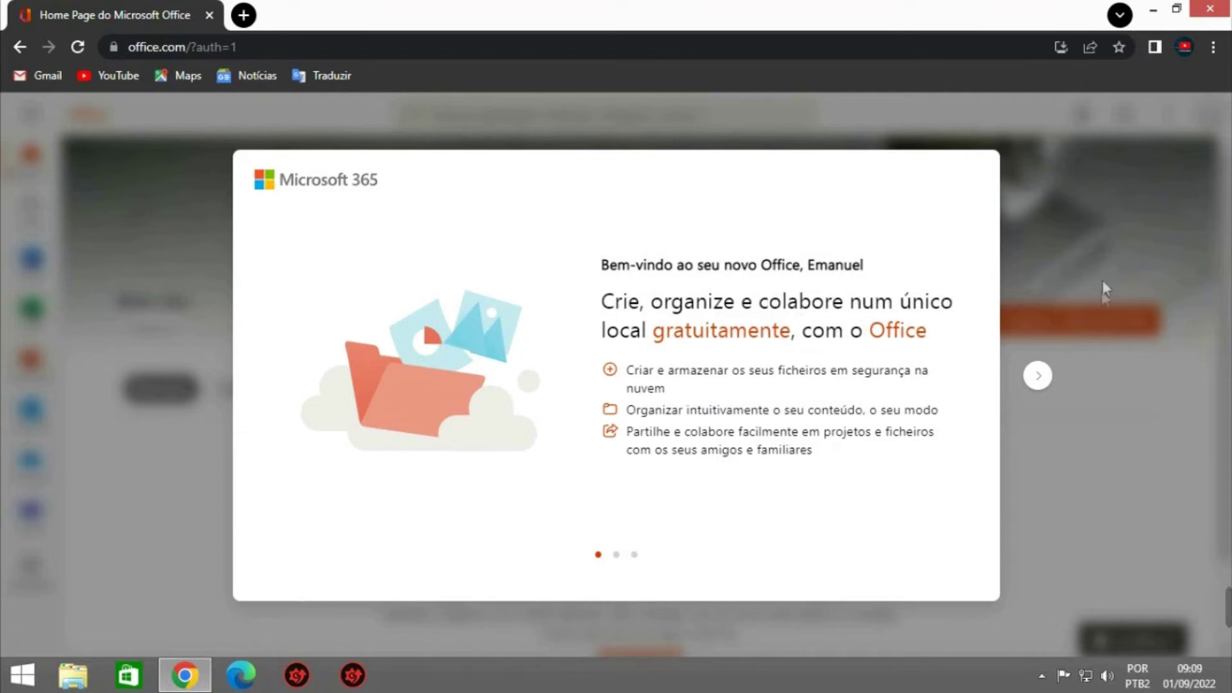
pyautogui.click(1037, 376)
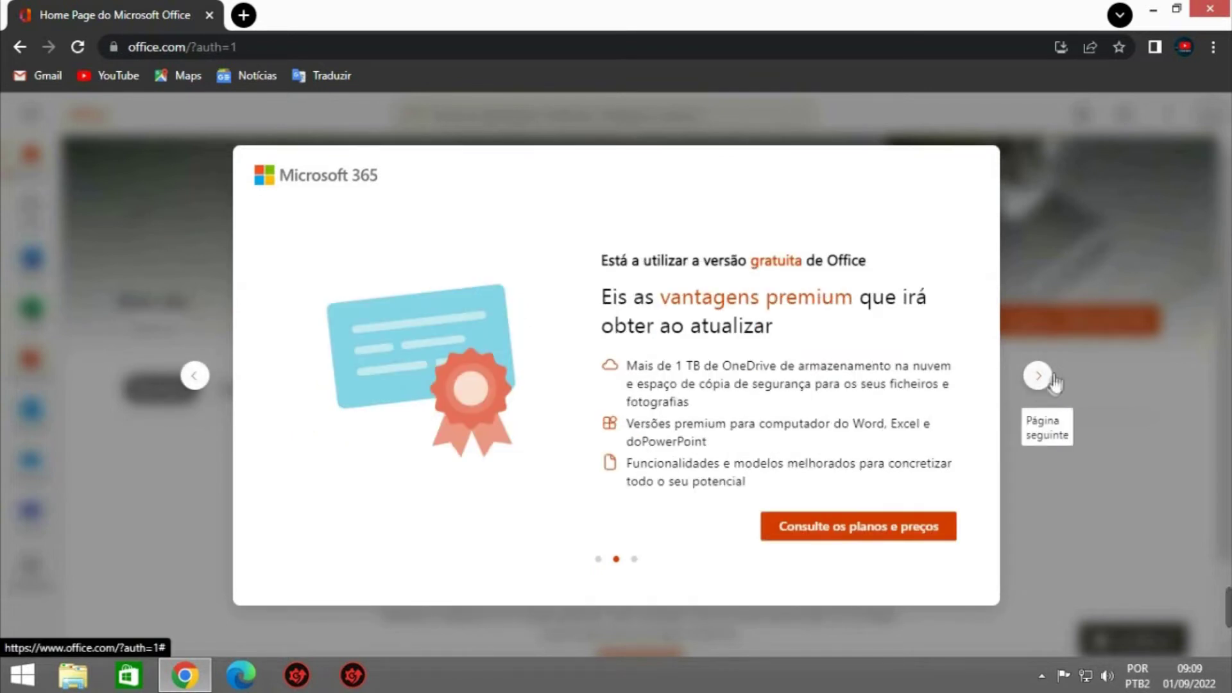
# Finish the welcome slides and tour tips, then scroll down to the empty recent-documents list.
pyautogui.click(1040, 377)
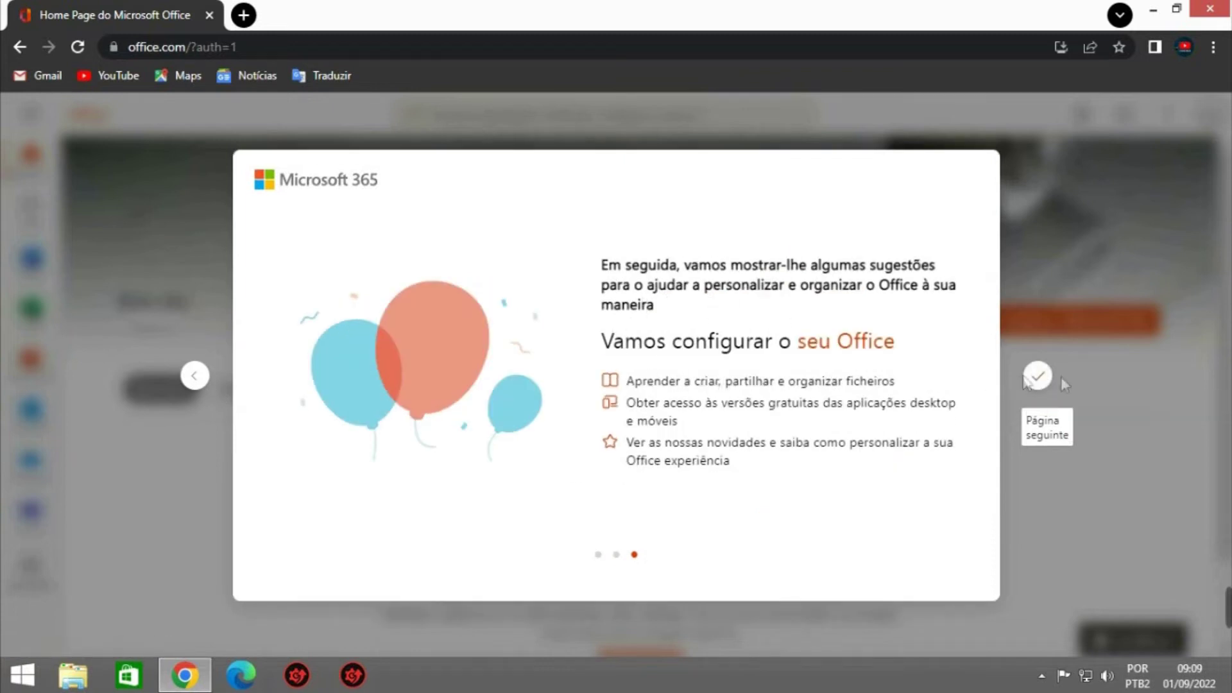
pyautogui.click(1037, 376)
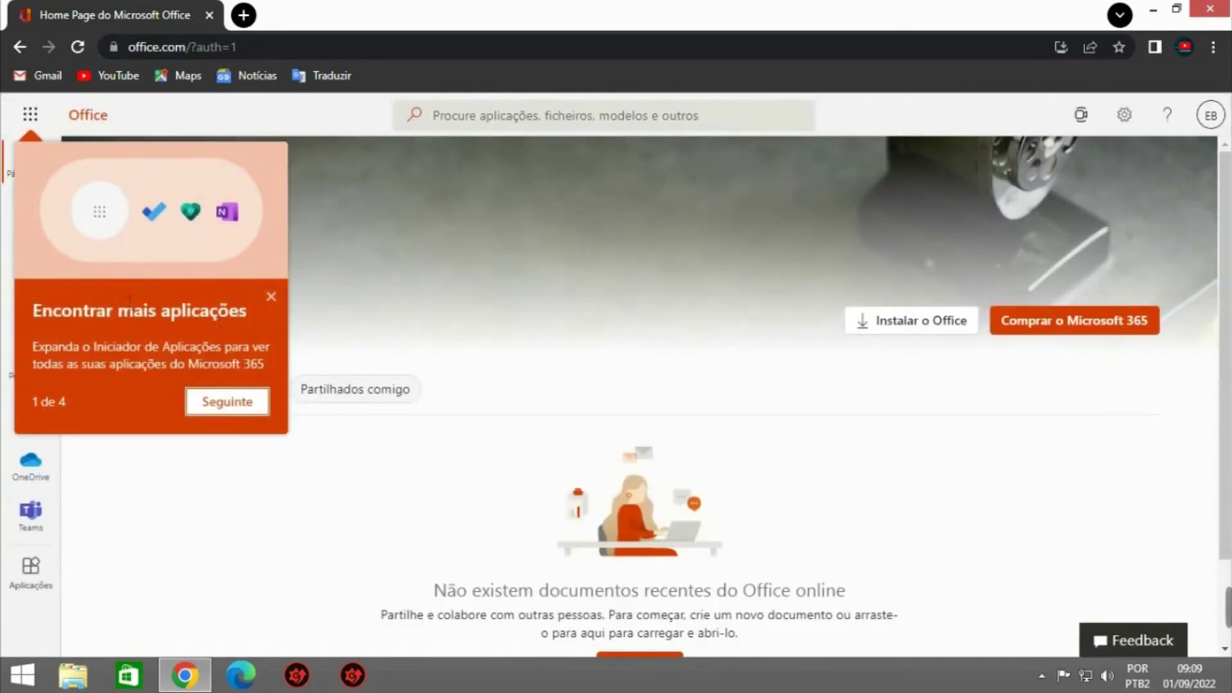
pyautogui.click(242, 403)
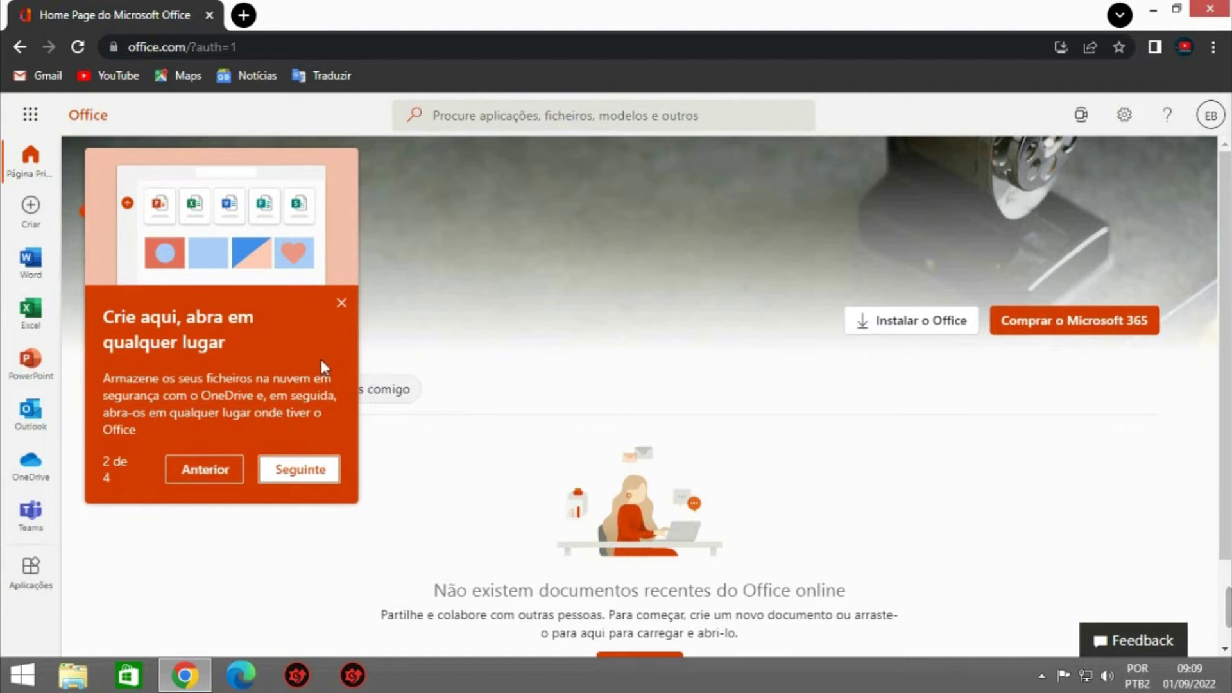
pyautogui.click(297, 470)
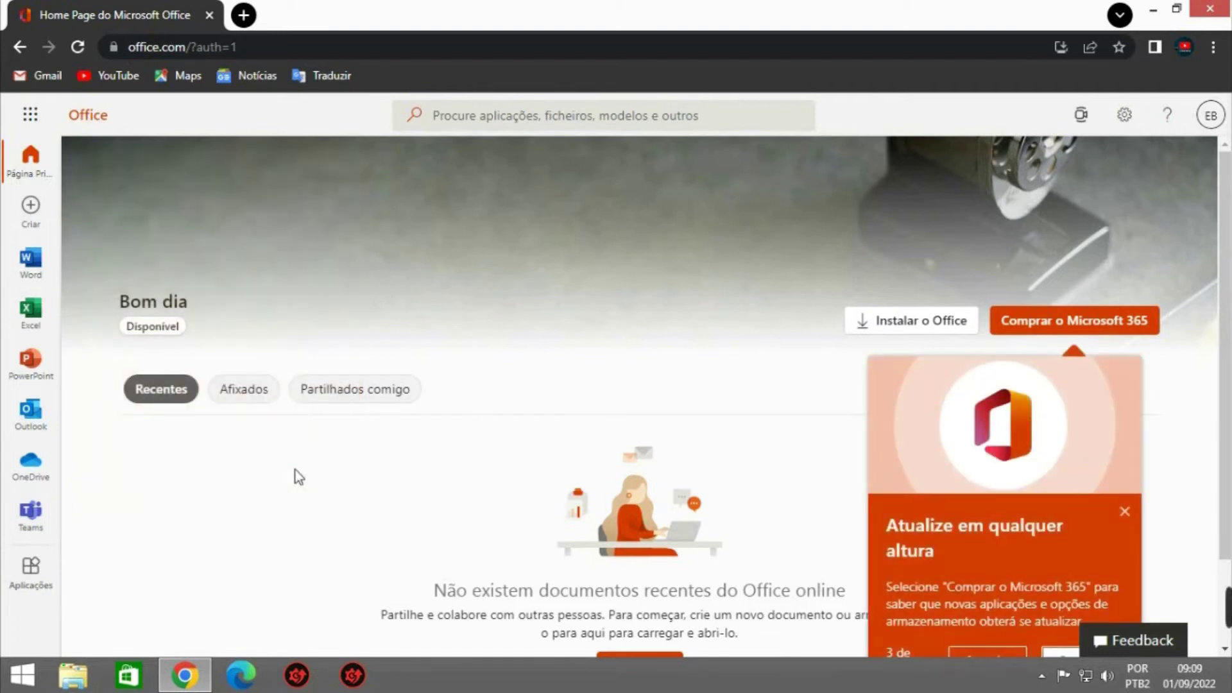
pyautogui.scroll(-2, 102, 154)
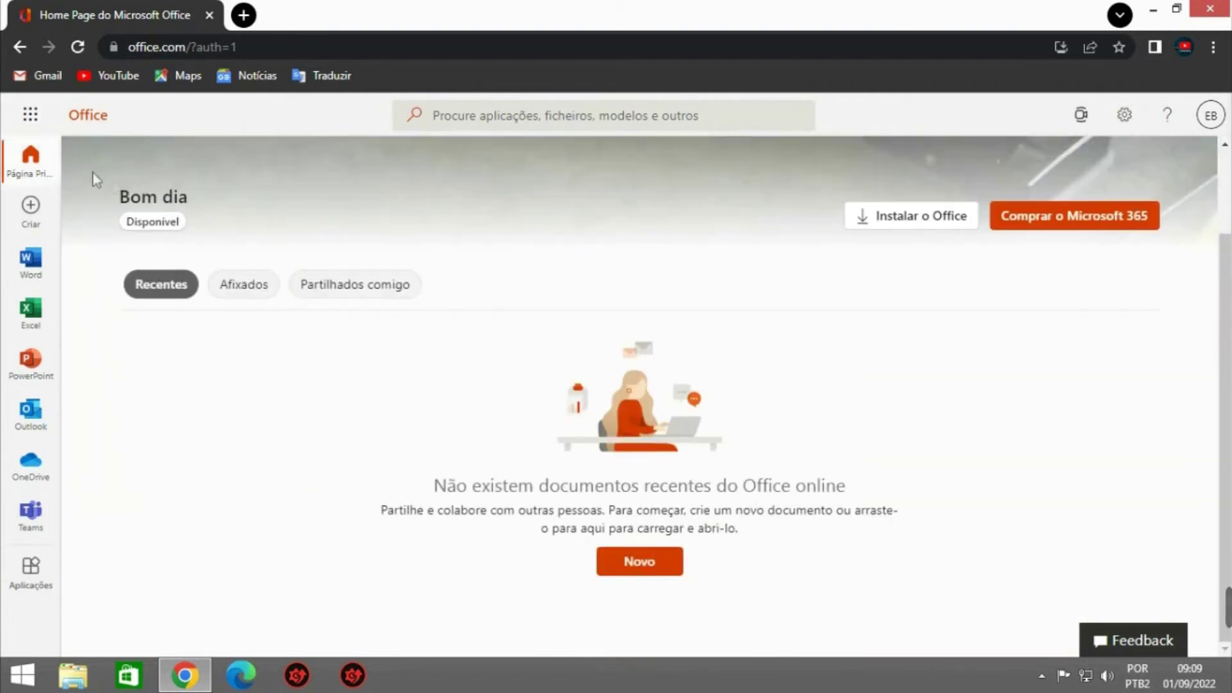
# Create a blank Excel workbook, Livro.xlsx, from the Excel start page and select a column A cell.
pyautogui.click(33, 314)
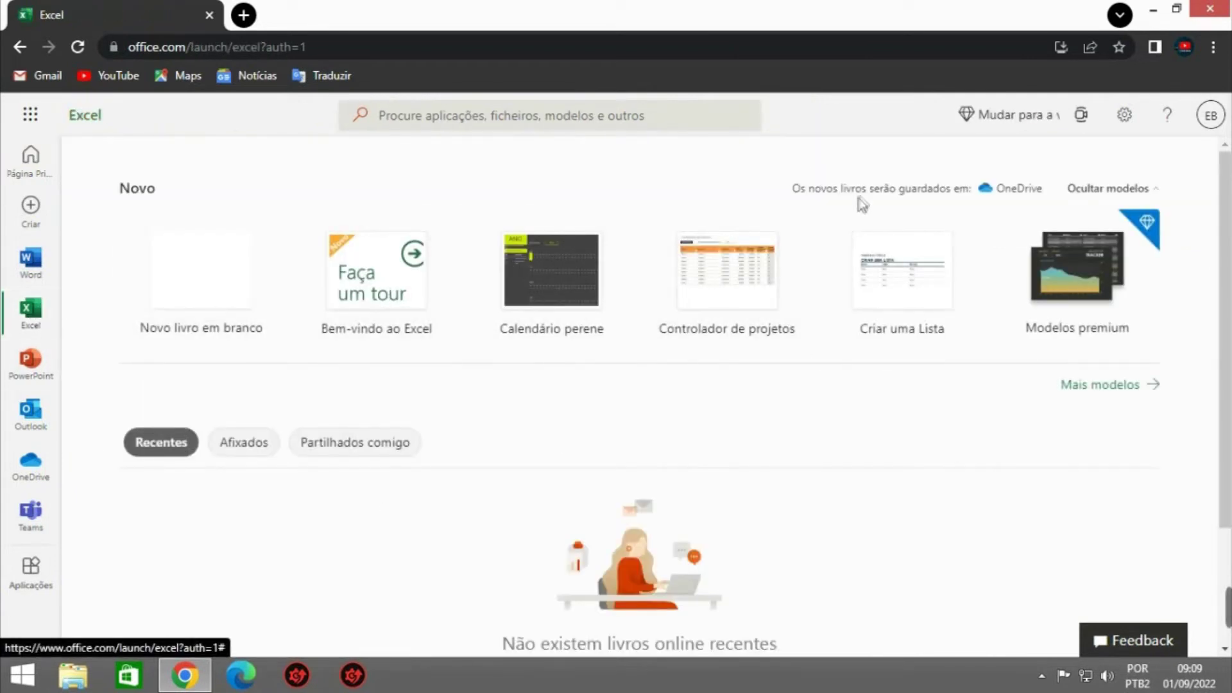
pyautogui.click(191, 260)
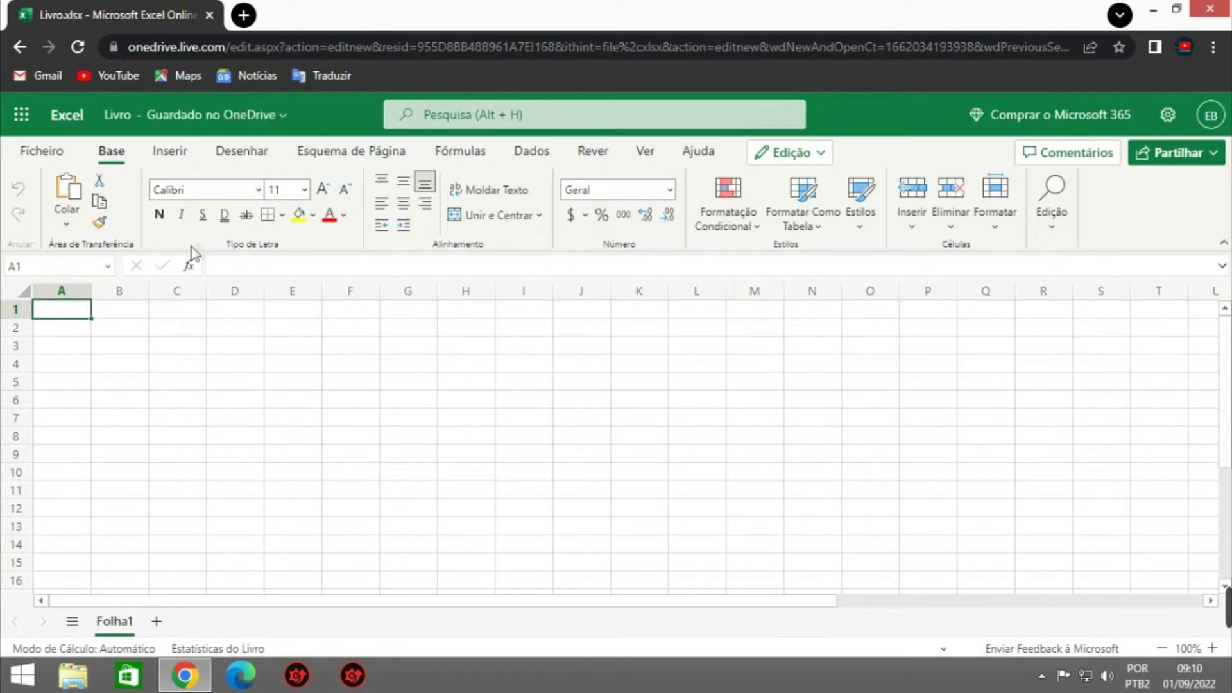
pyautogui.click(90, 329)
# Select cells A2 to A5 and C2 on Folha1, then go back to the Excel start page.
pyautogui.click(84, 354)
pyautogui.click(74, 405)
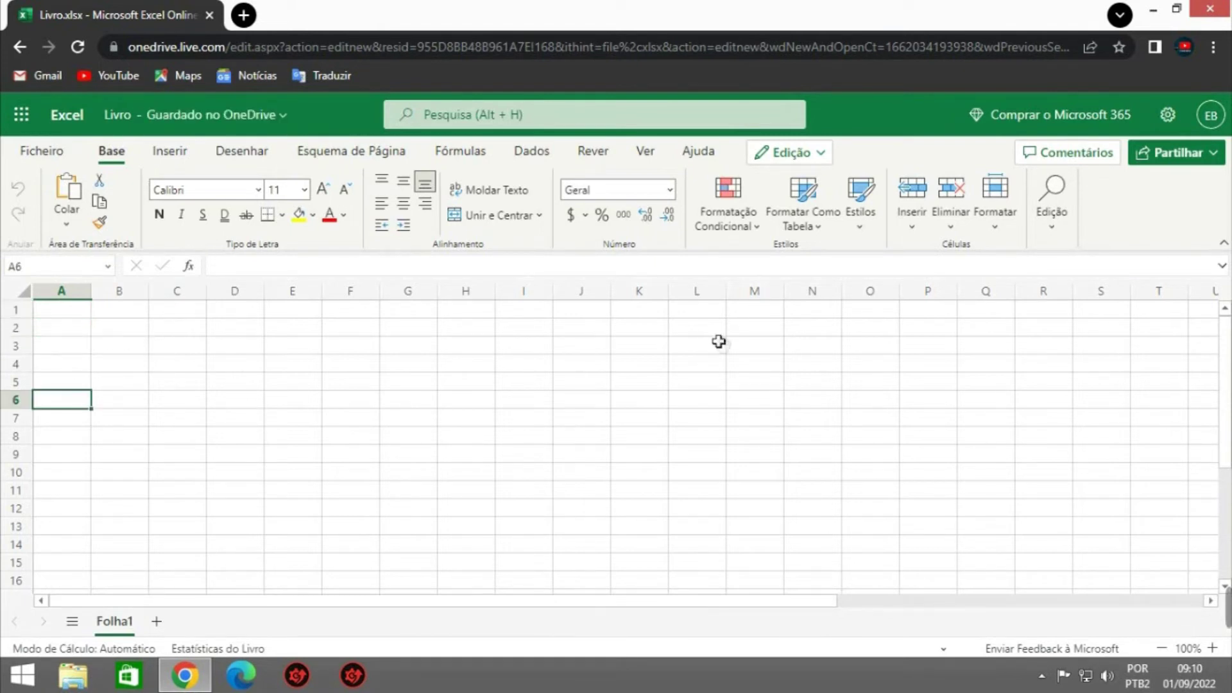
pyautogui.click(712, 332)
pyautogui.click(64, 328)
pyautogui.click(72, 348)
pyautogui.click(82, 384)
pyautogui.click(84, 347)
pyautogui.click(77, 330)
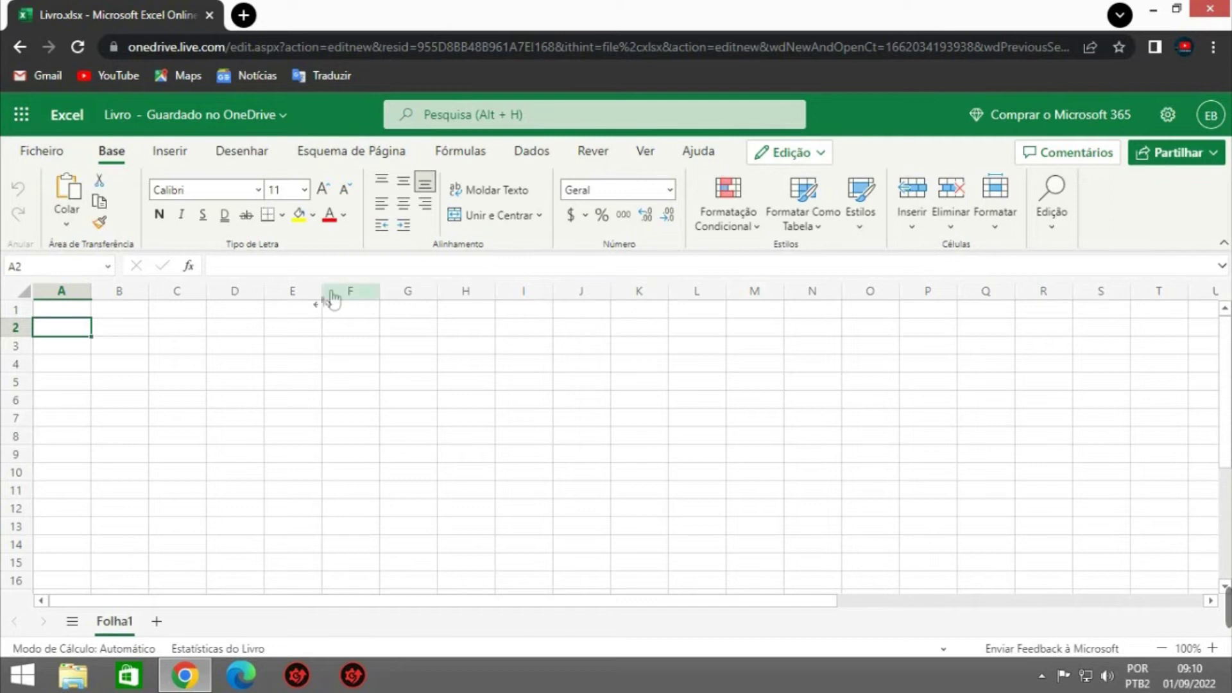
pyautogui.click(63, 362)
pyautogui.click(65, 383)
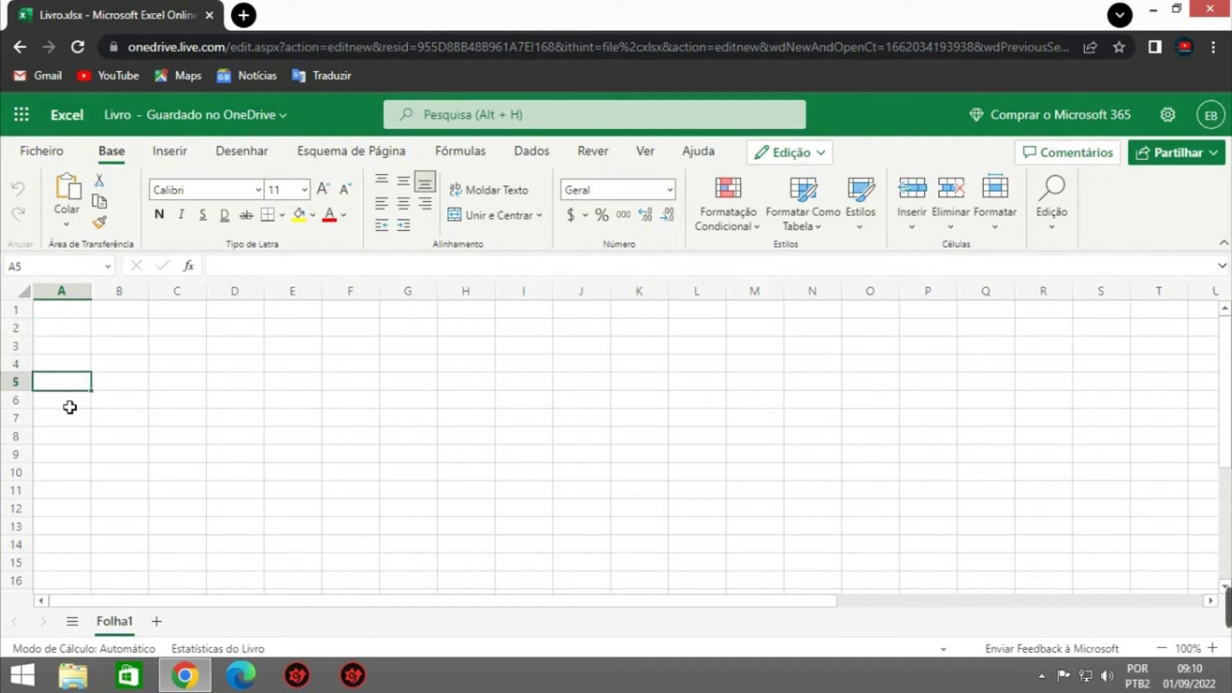
pyautogui.click(202, 331)
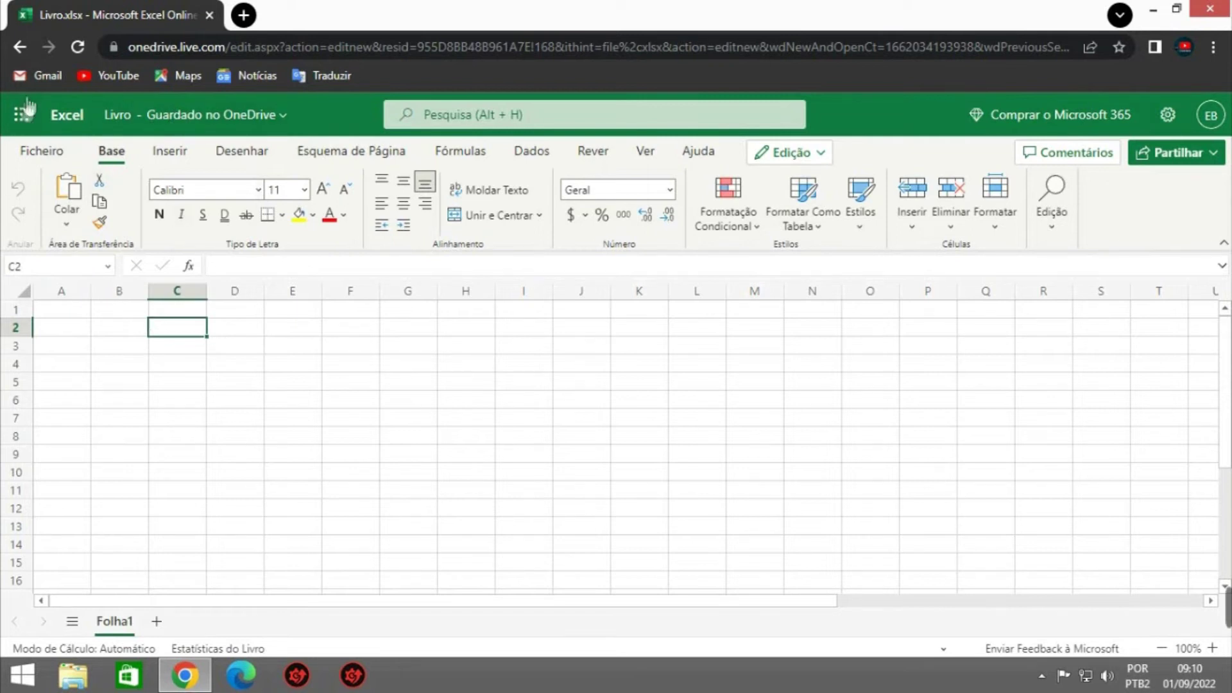
pyautogui.click(11, 53)
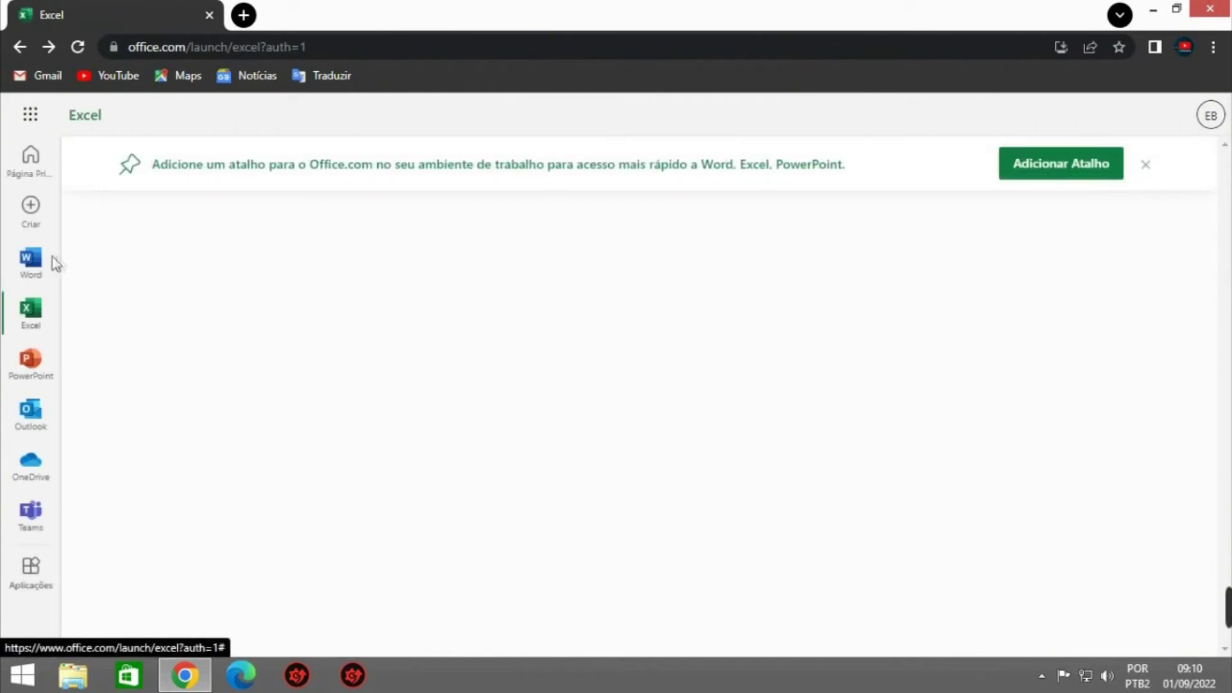
# Create a blank Word document, Documento.docx, from the Word start page.
pyautogui.click(30, 260)
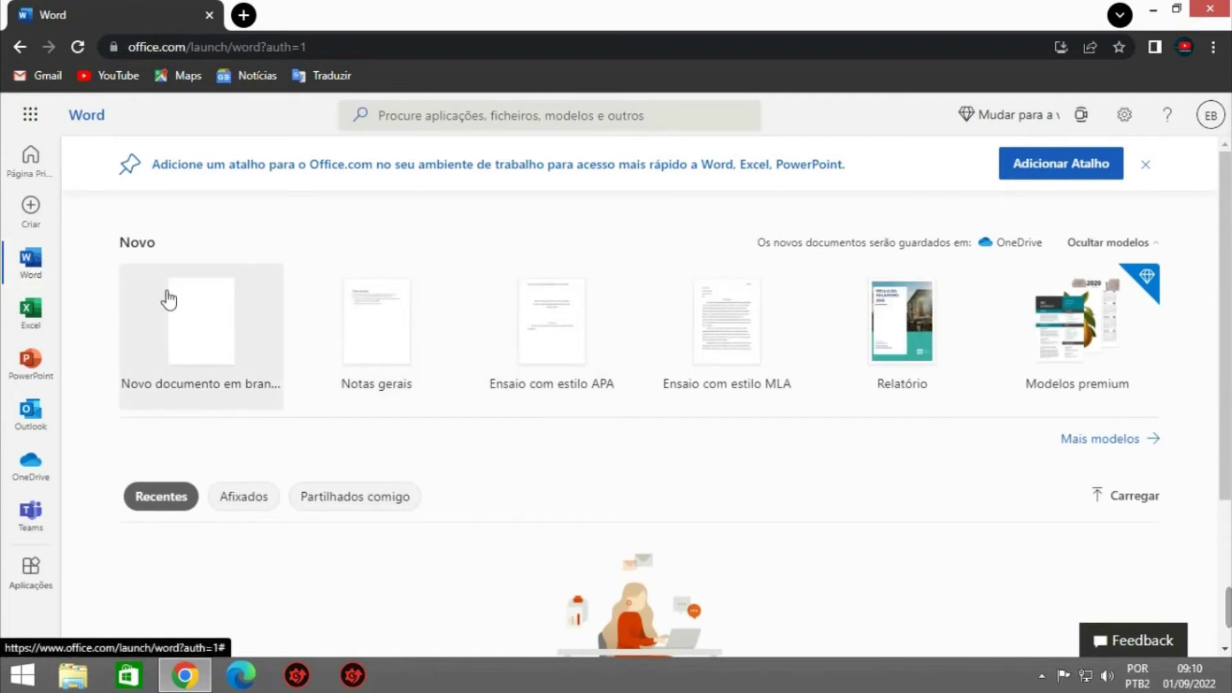
pyautogui.click(191, 308)
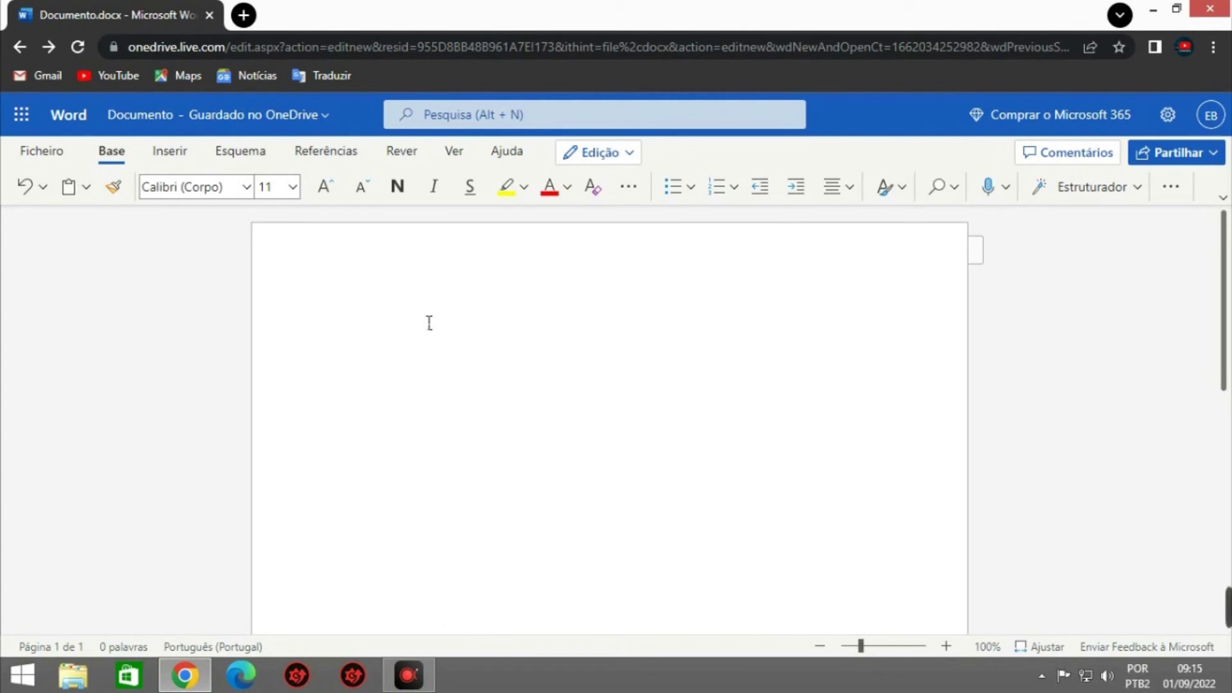
# Type 'ola tudo bem ...' into the document and bring up the Guardar como page.
pyautogui.write('o')
pyautogui.write('la tudo bem ...')
pyautogui.click(55, 156)
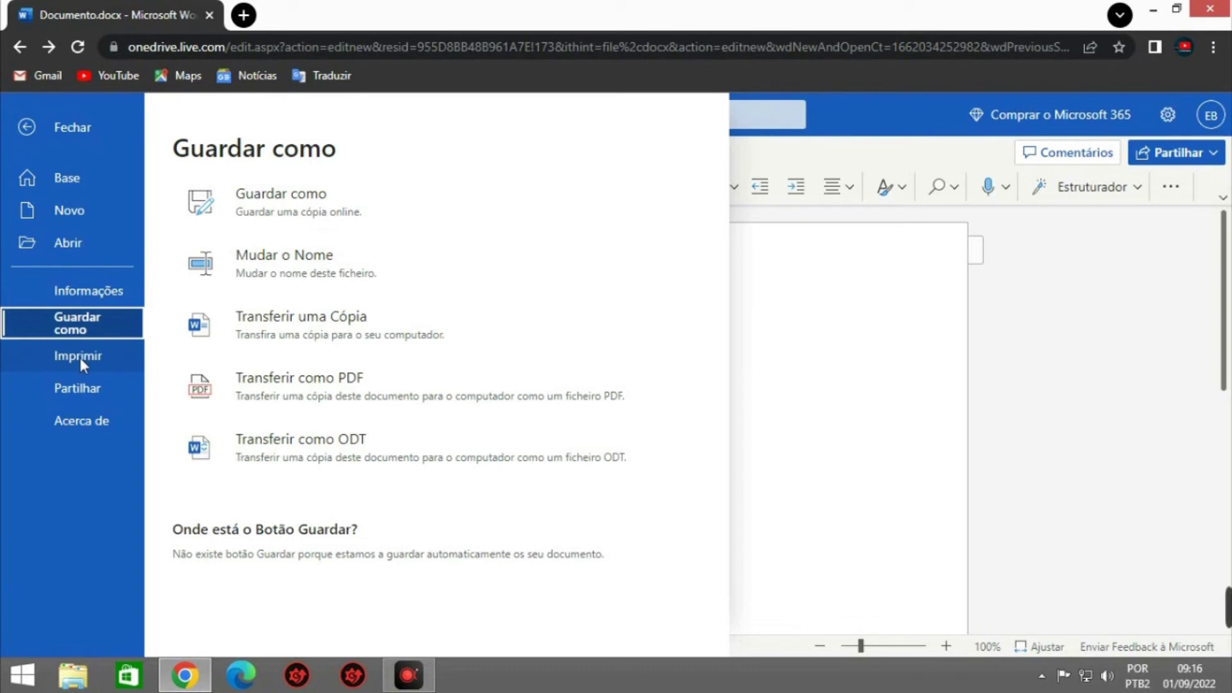
# Close the Guardar como page and return to the 'Ola tudo bem...' document.
pyautogui.click(29, 125)
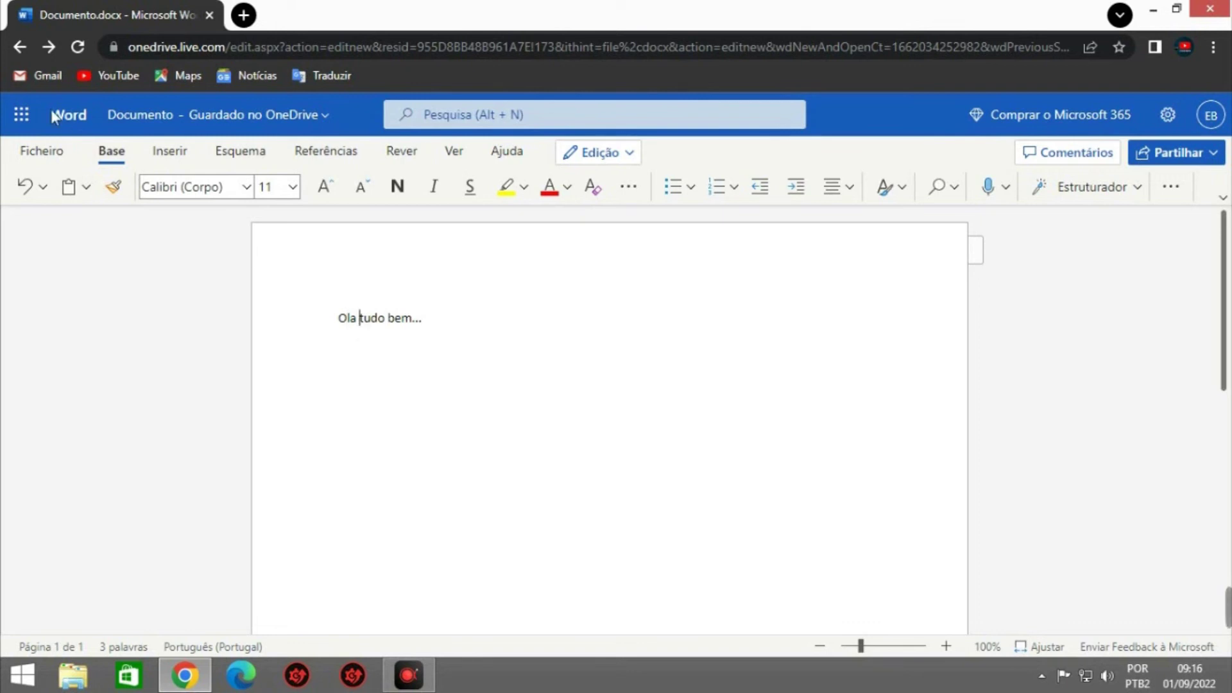
# Create a blank PowerPoint presentation, Apresentação.pptx, and select the title placeholder of its first slide.
pyautogui.click(14, 52)
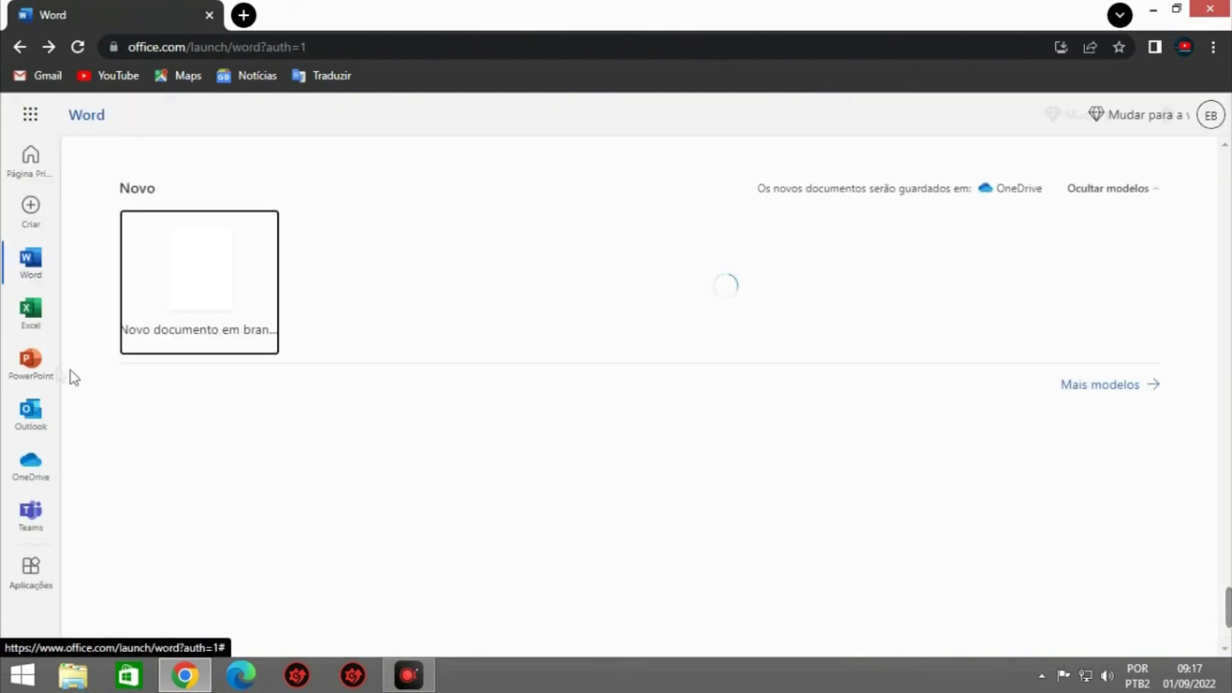
pyautogui.click(27, 367)
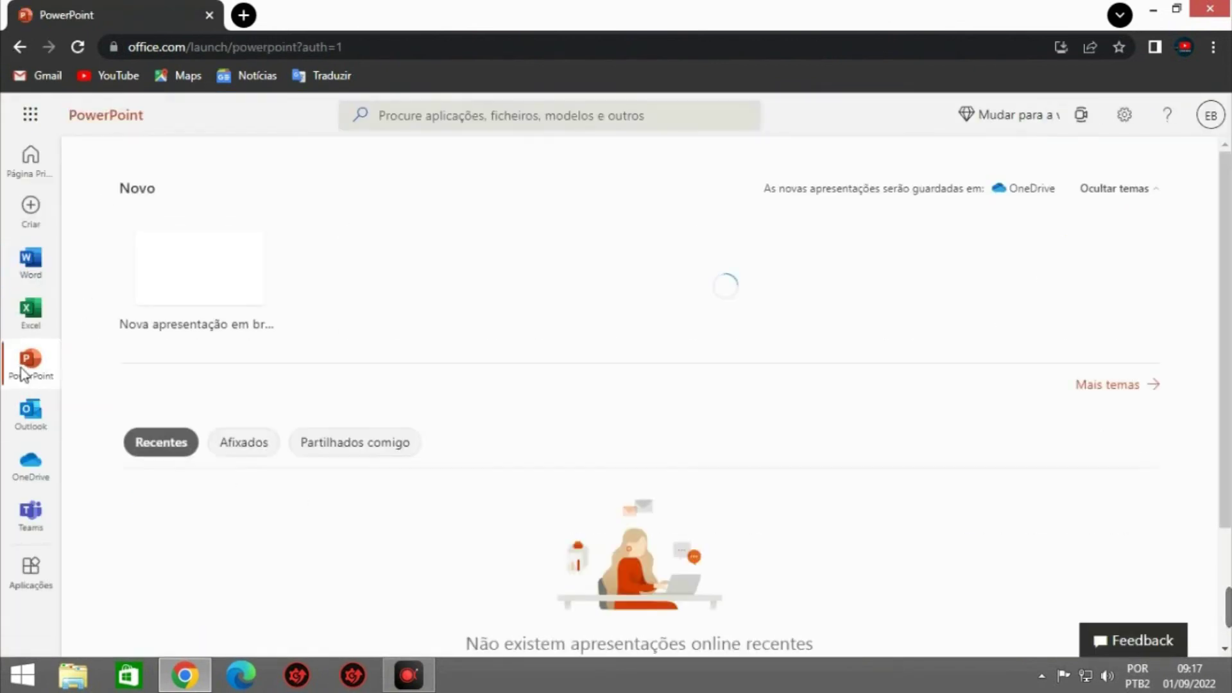
pyautogui.click(208, 281)
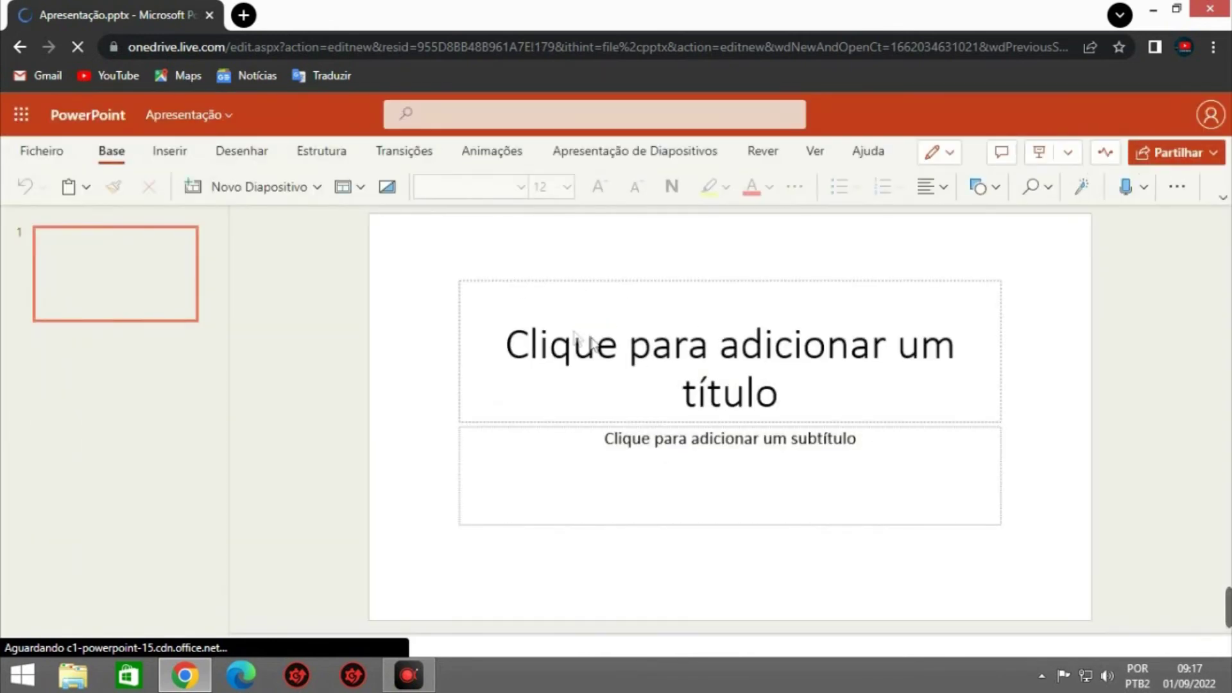
pyautogui.click(667, 371)
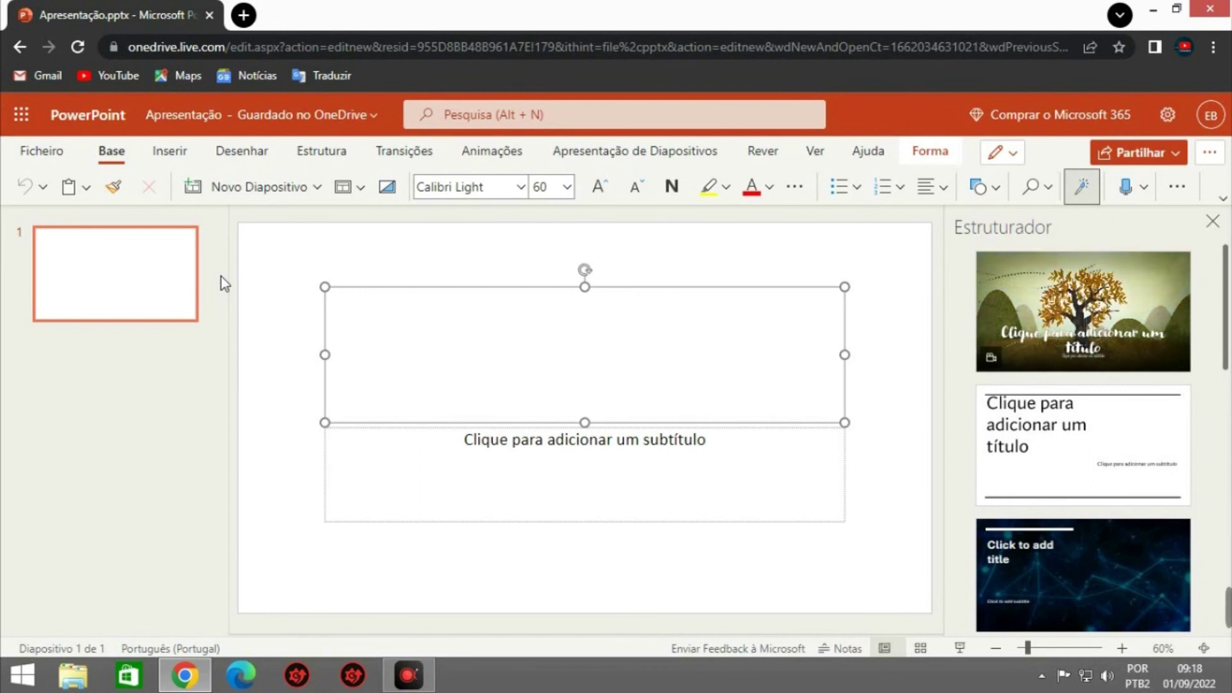
# Deselect the title placeholder, leaving the title slide's title and subtitle blank.
pyautogui.click(242, 270)
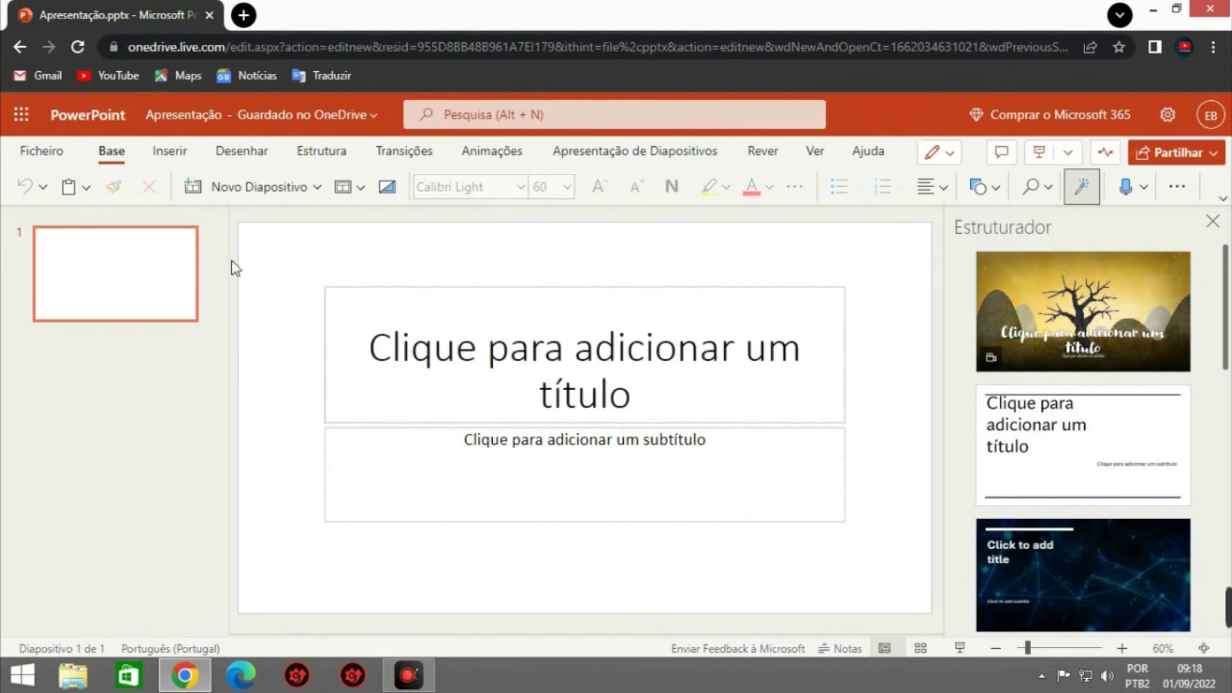